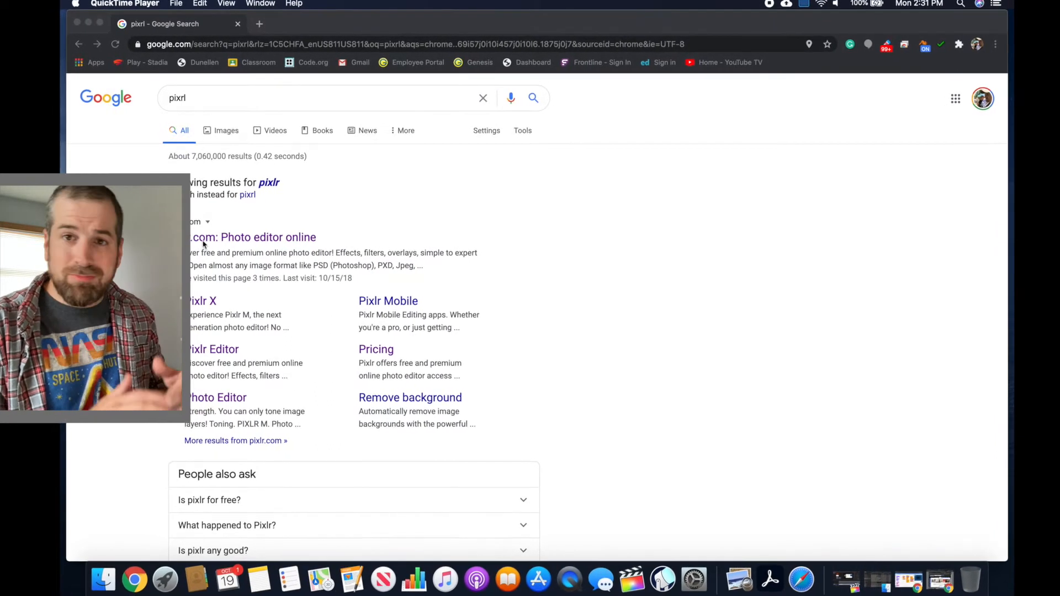
Step: Go to the Pixlr website, open the advanced Pixlr E editor and clear its image history
{"action": "left_click", "coordinate": [279, 238]}
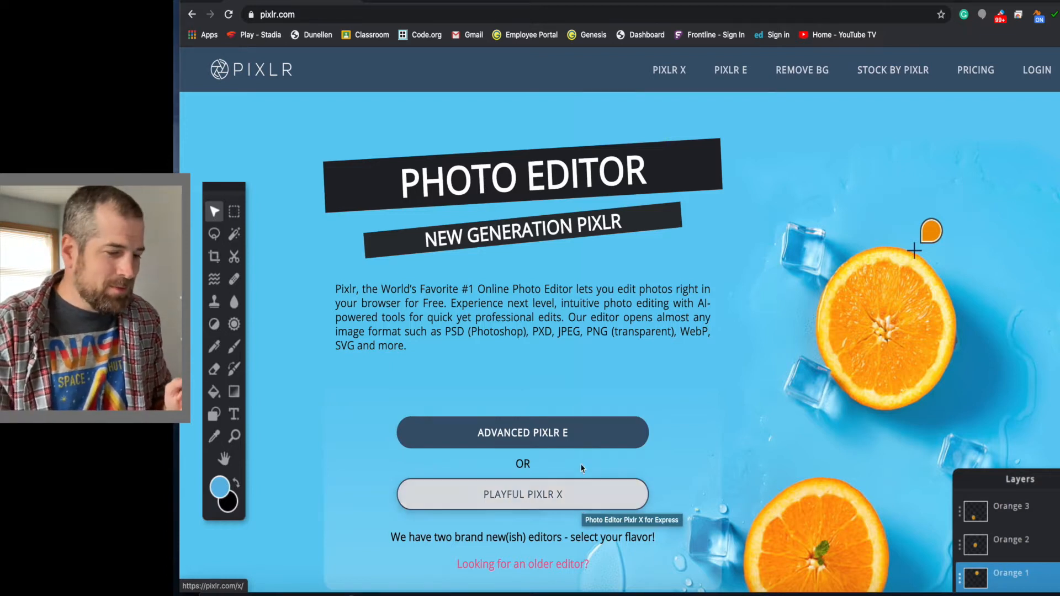
{"action": "left_click", "coordinate": [574, 446]}
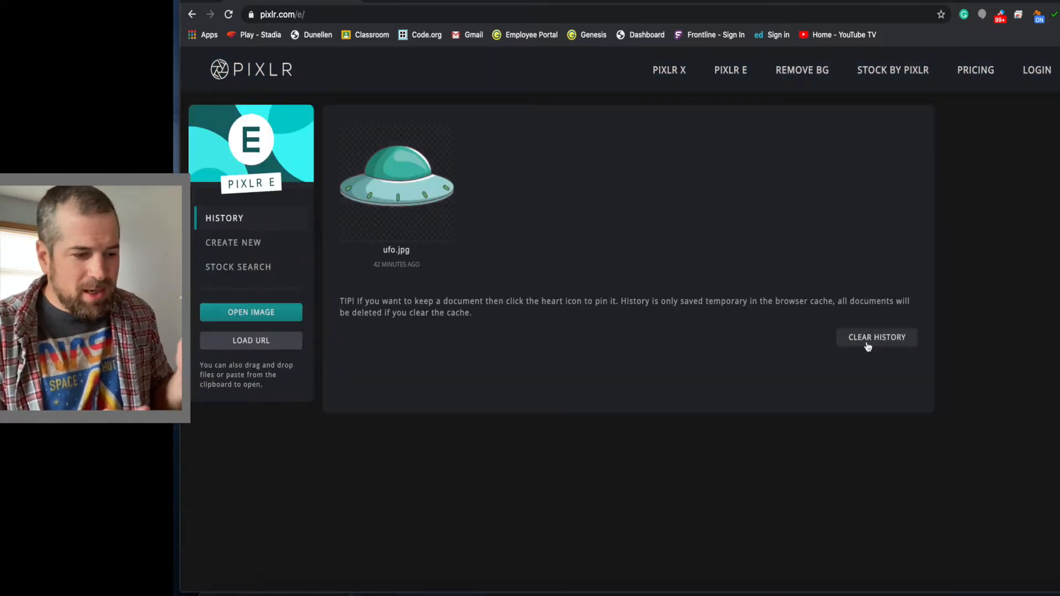
{"action": "left_click", "coordinate": [866, 342]}
{"action": "left_click", "coordinate": [742, 360]}
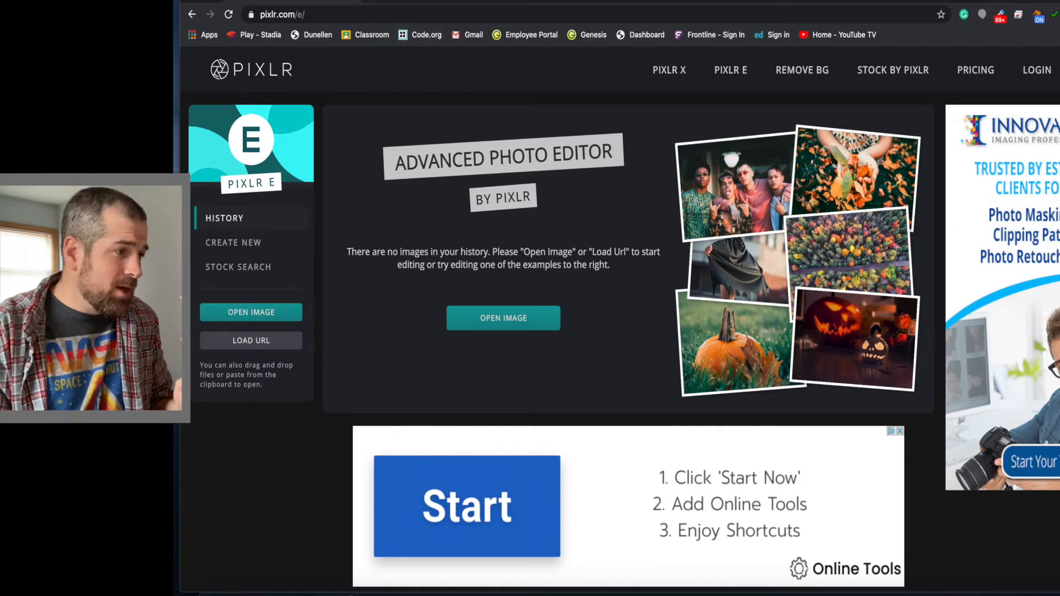
Step: Search Google for "spaceship cartoon" in a new browser tab and show the image results
{"action": "key", "text": "ctrl+t"}
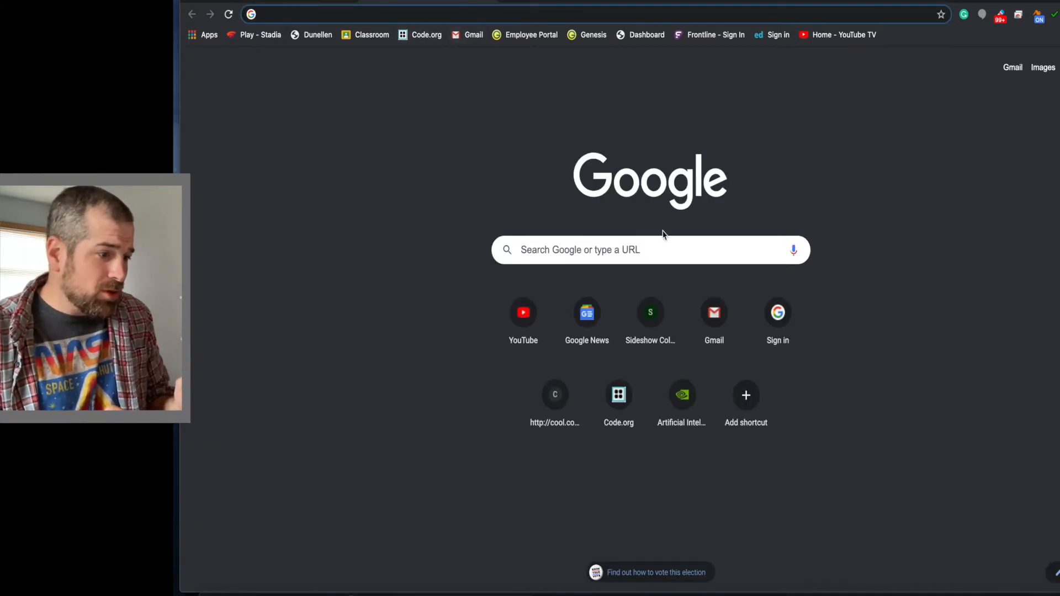
{"action": "left_click", "coordinate": [639, 255]}
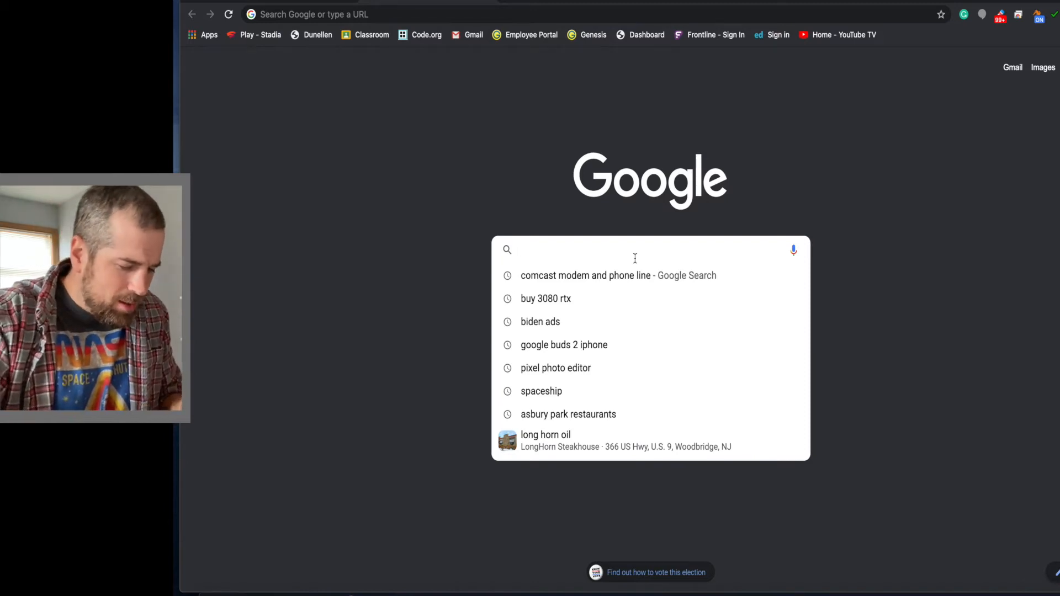
{"action": "type", "text": "space"}
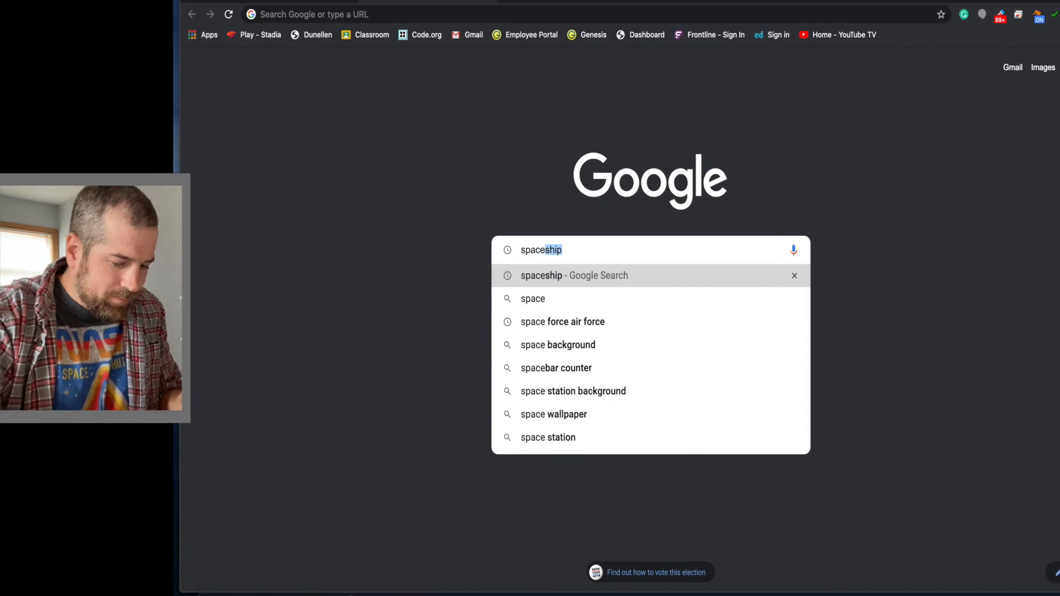
{"action": "type", "text": "ship"}
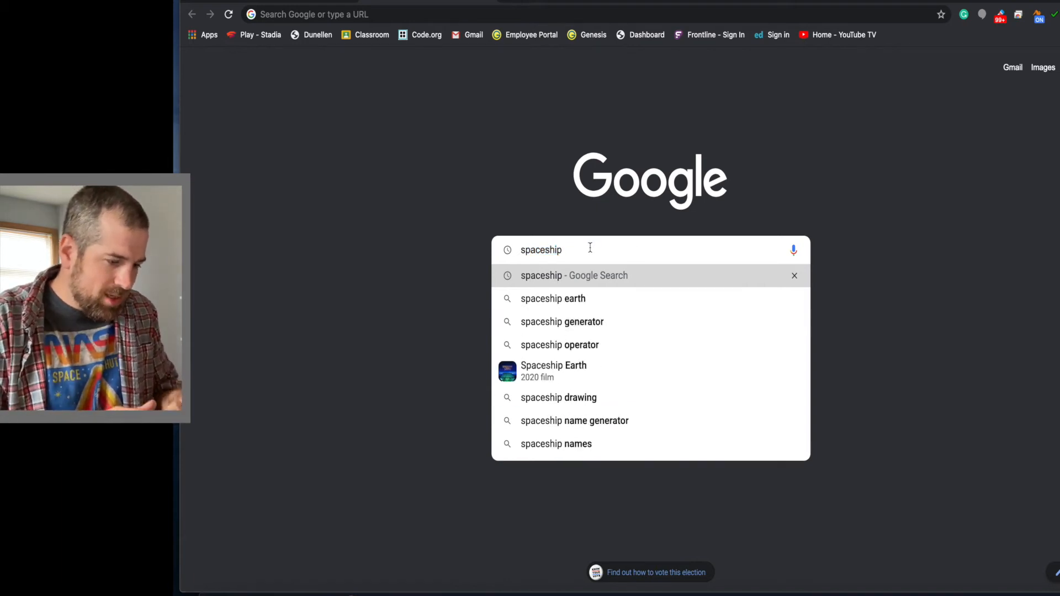
{"action": "type", "text": " car"}
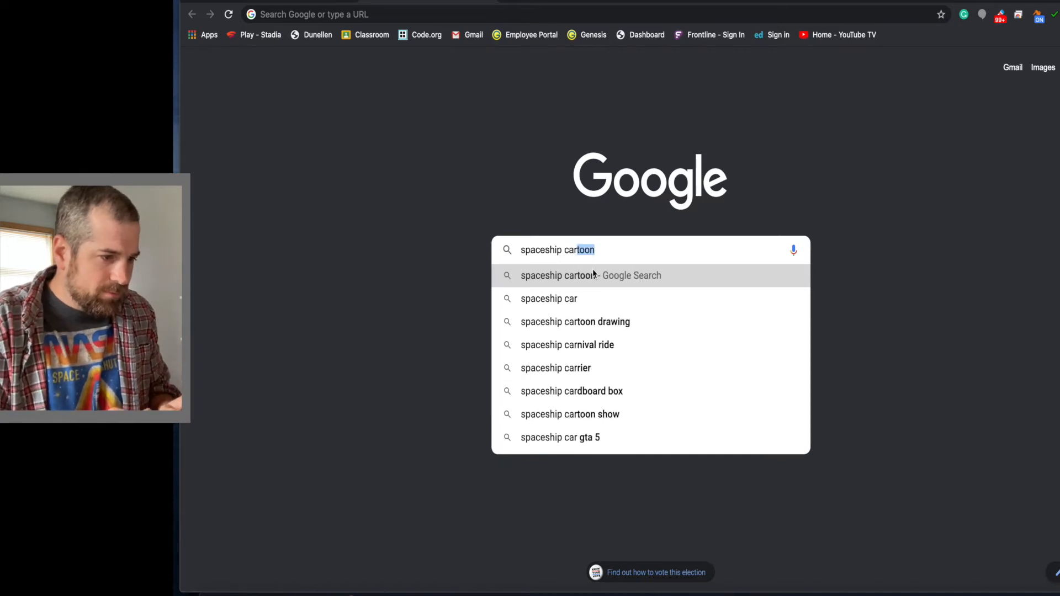
{"action": "left_click", "coordinate": [593, 274]}
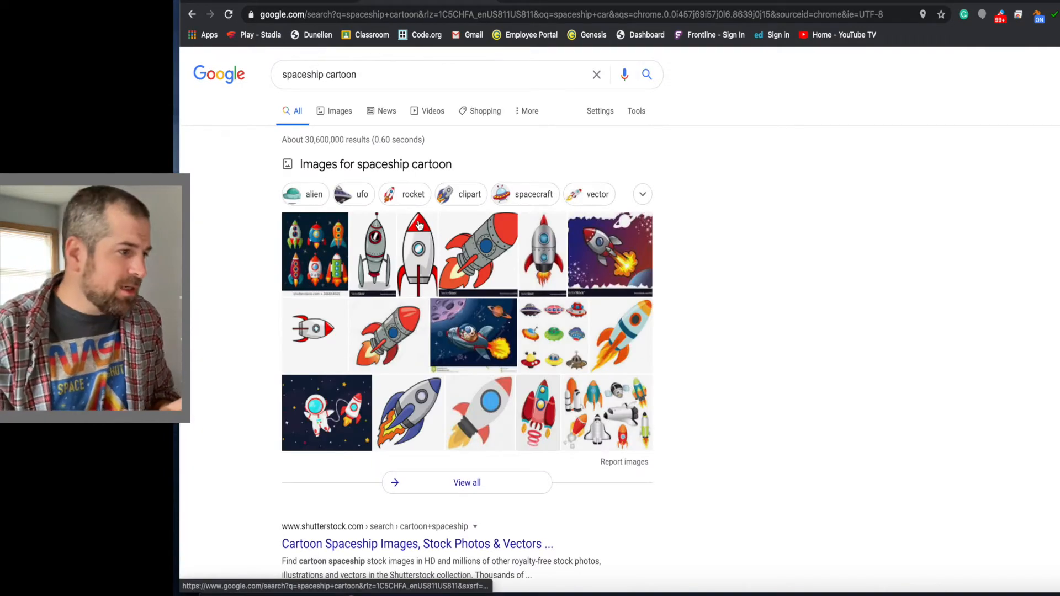
{"action": "left_click", "coordinate": [337, 111]}
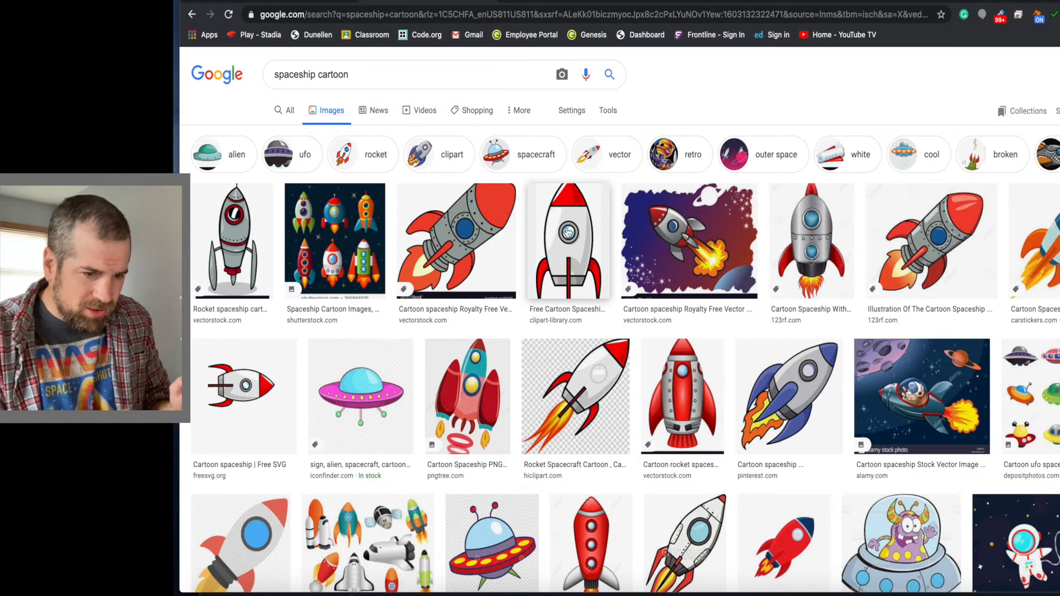
Step: Browse the spaceship pictures and preview the grey VectorStock rocket with red fins on a white background
{"action": "scroll", "coordinate": [567, 232], "scroll_direction": "down", "scroll_amount": 5}
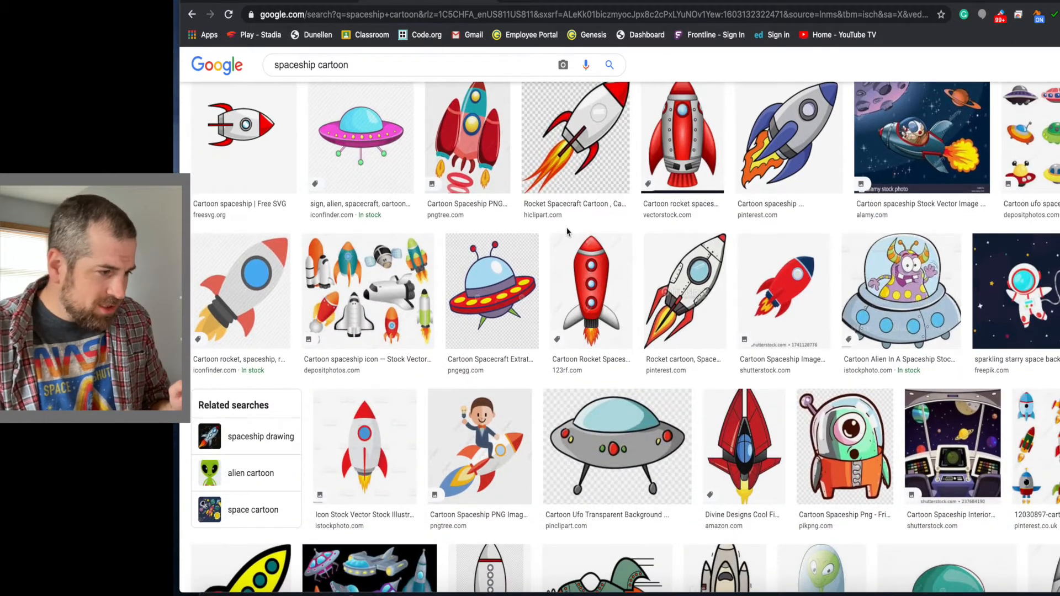
{"action": "scroll", "coordinate": [567, 232], "scroll_direction": "down", "scroll_amount": 4}
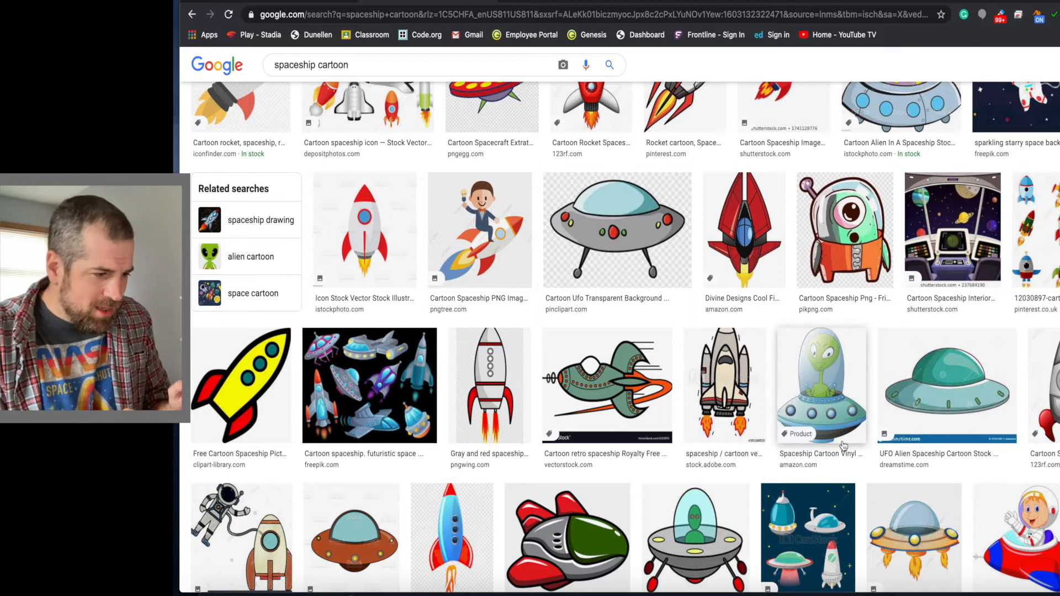
{"action": "scroll", "coordinate": [666, 390], "scroll_direction": "down", "scroll_amount": 3}
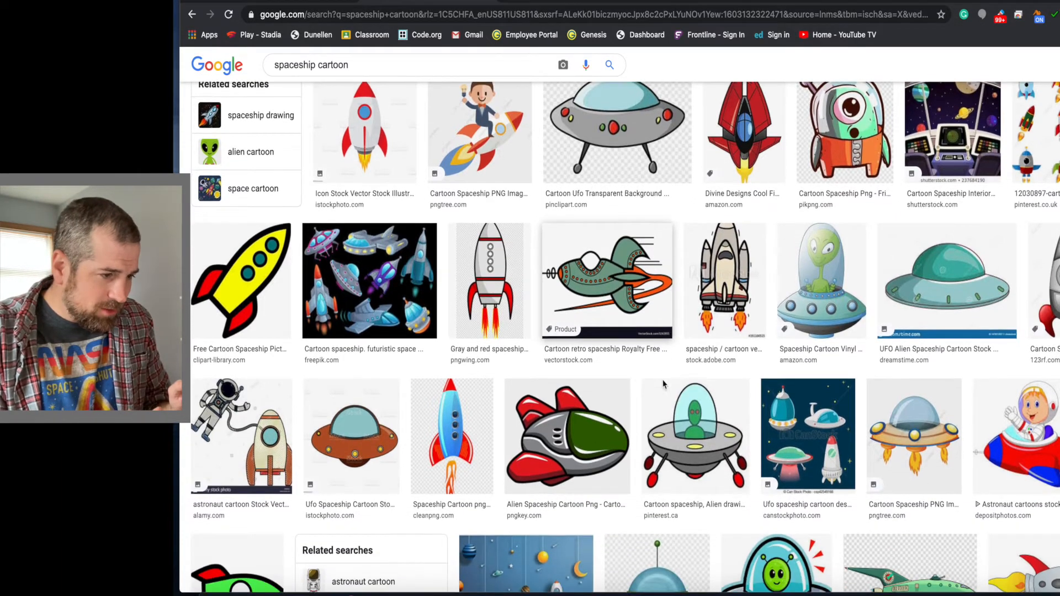
{"action": "scroll", "coordinate": [618, 348], "scroll_direction": "up", "scroll_amount": 1}
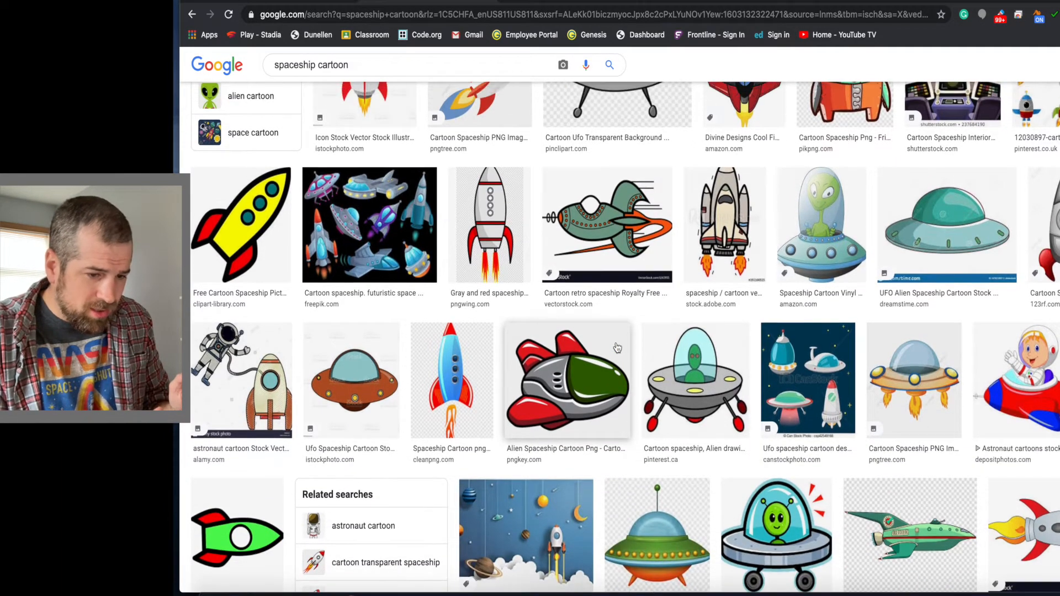
{"action": "scroll", "coordinate": [617, 348], "scroll_direction": "down", "scroll_amount": 1}
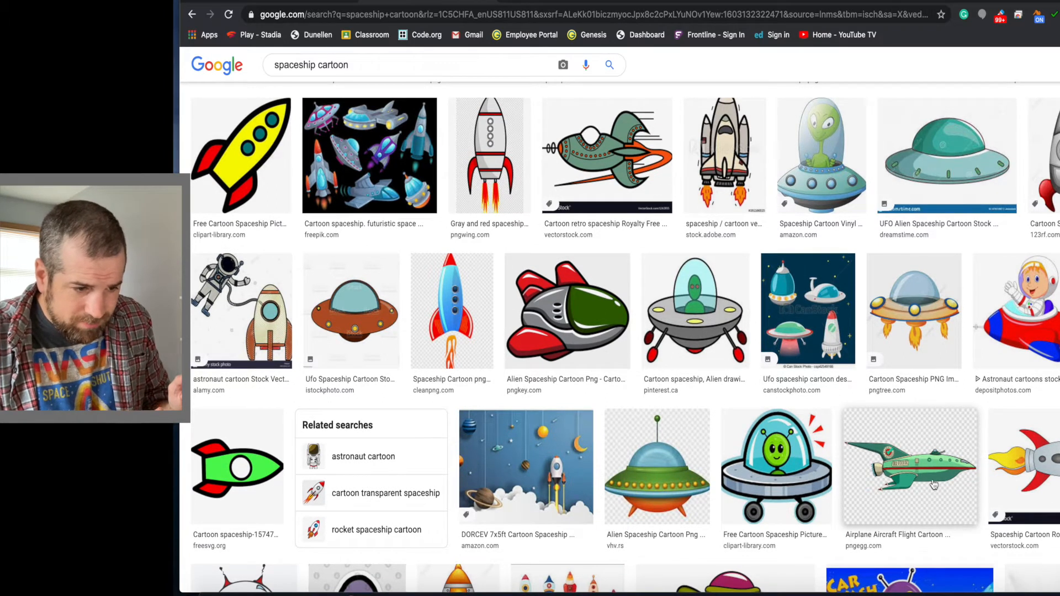
{"action": "left_click", "coordinate": [902, 471]}
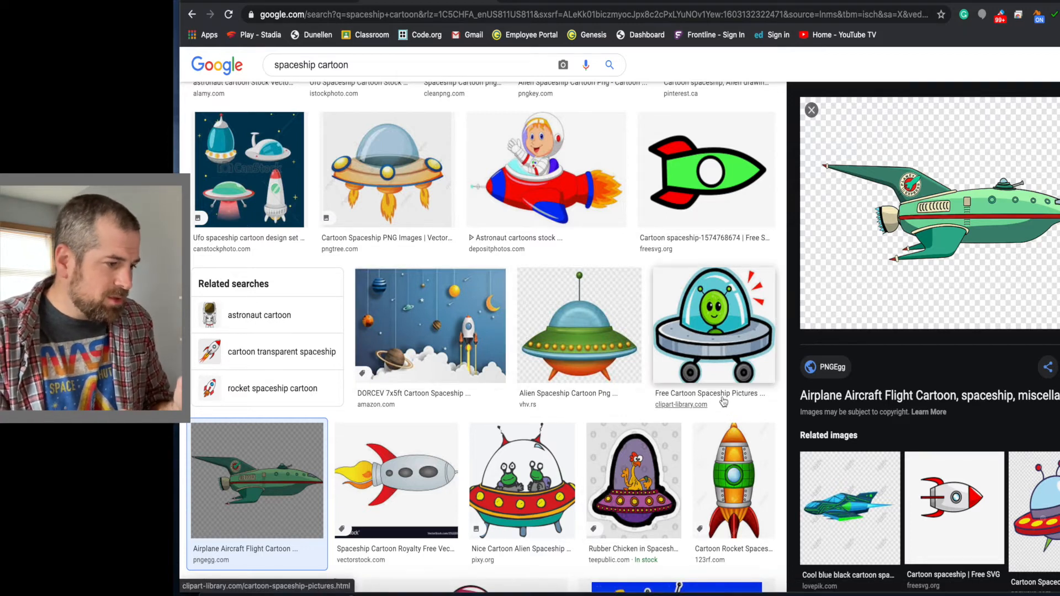
{"action": "left_click", "coordinate": [385, 485]}
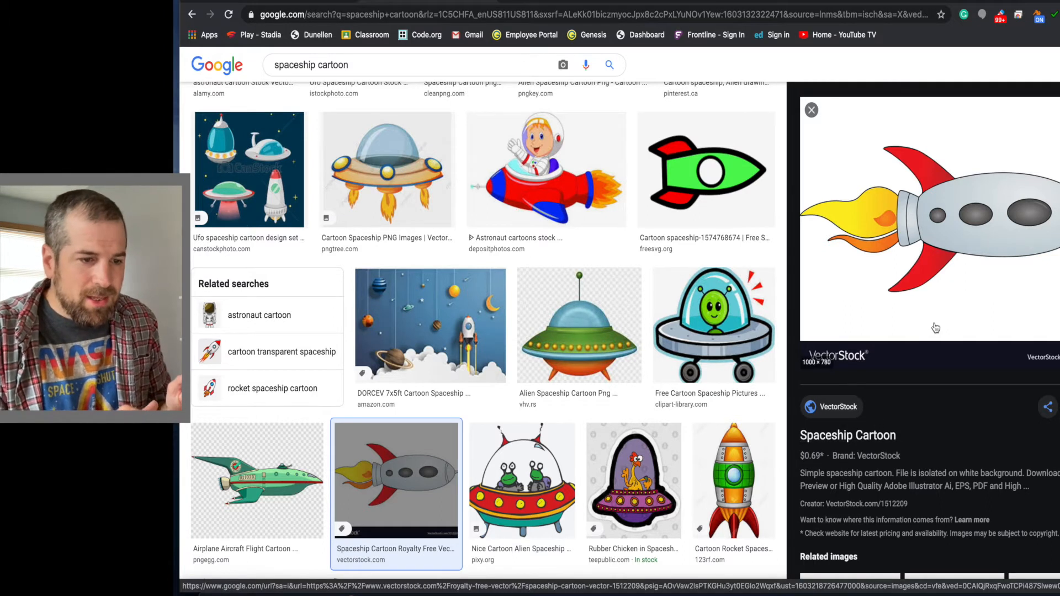
Step: Save the previewed rocket picture to the Downloads folder as a JPEG image named spaceship
{"action": "right_click", "coordinate": [944, 254]}
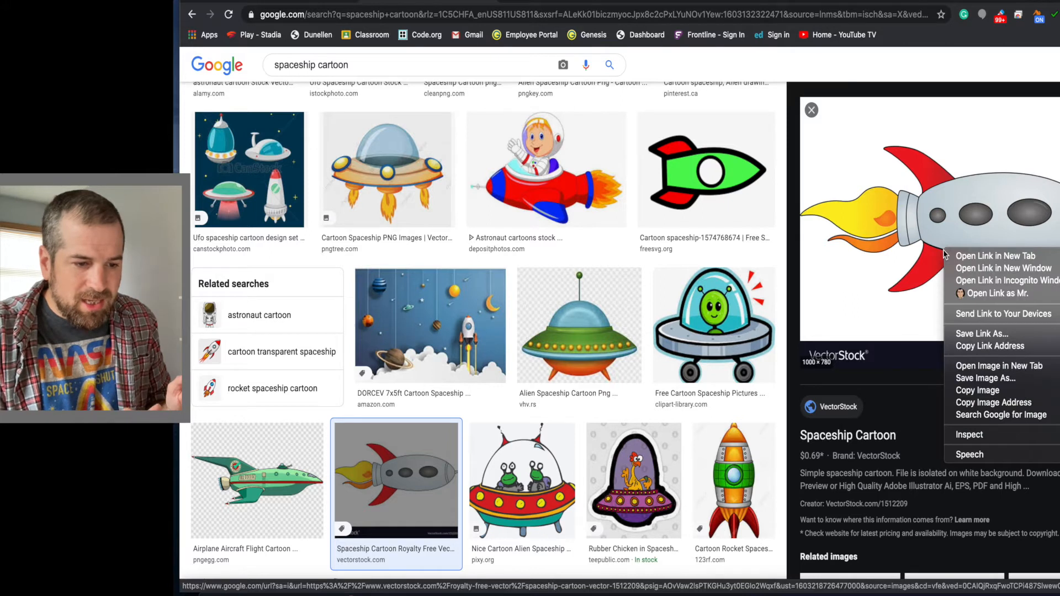
{"action": "left_click", "coordinate": [1005, 379]}
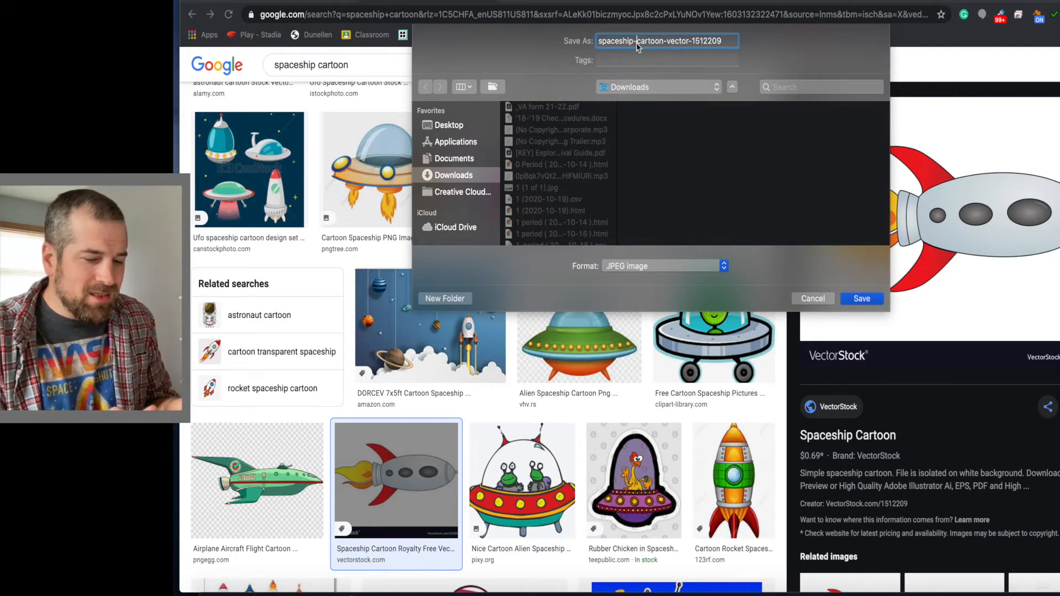
{"action": "type", "text": "spaceship-"}
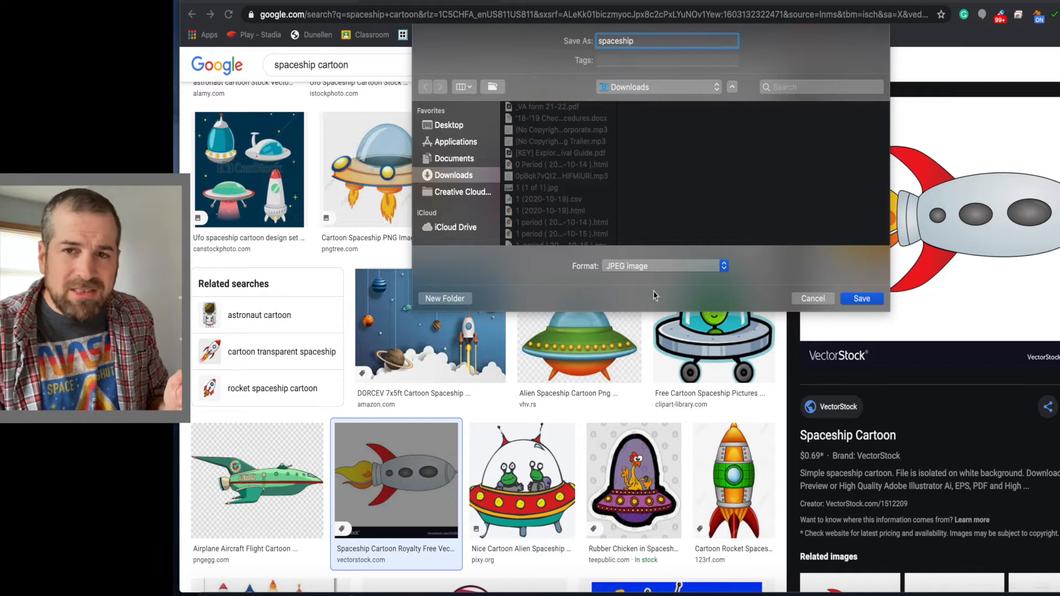
{"action": "left_click", "coordinate": [857, 298]}
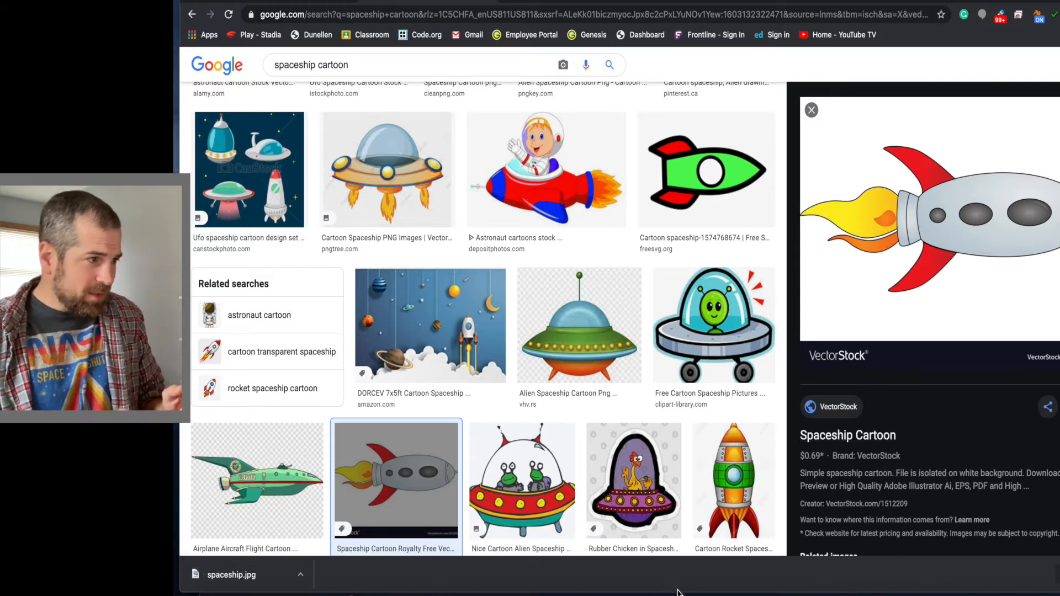
Step: Return to Pixlr E and open spaceship.jpg from the Downloads folder
{"action": "left_click", "coordinate": [287, 2]}
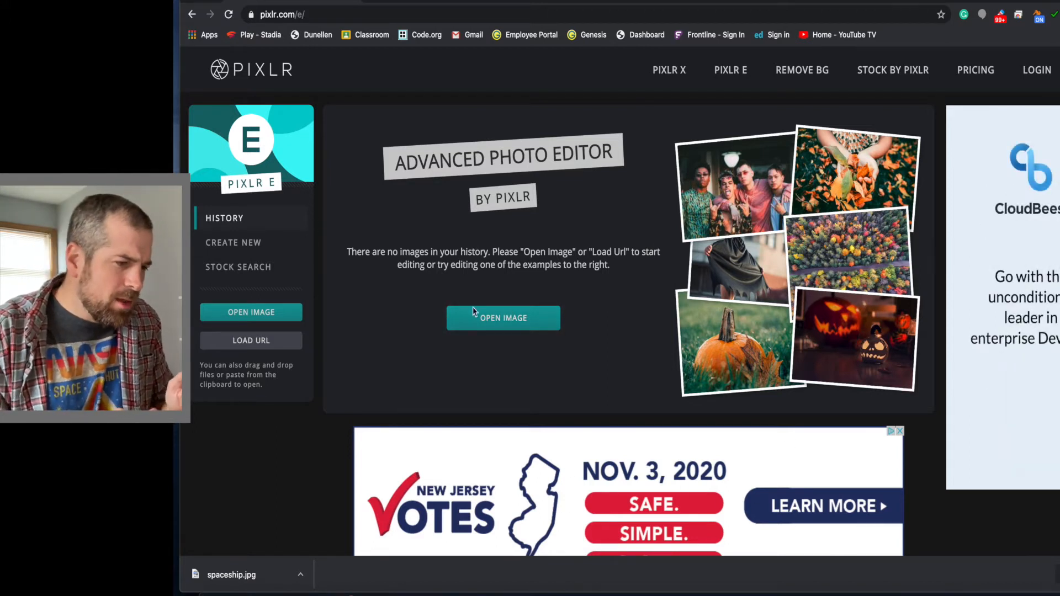
{"action": "left_click", "coordinate": [503, 317]}
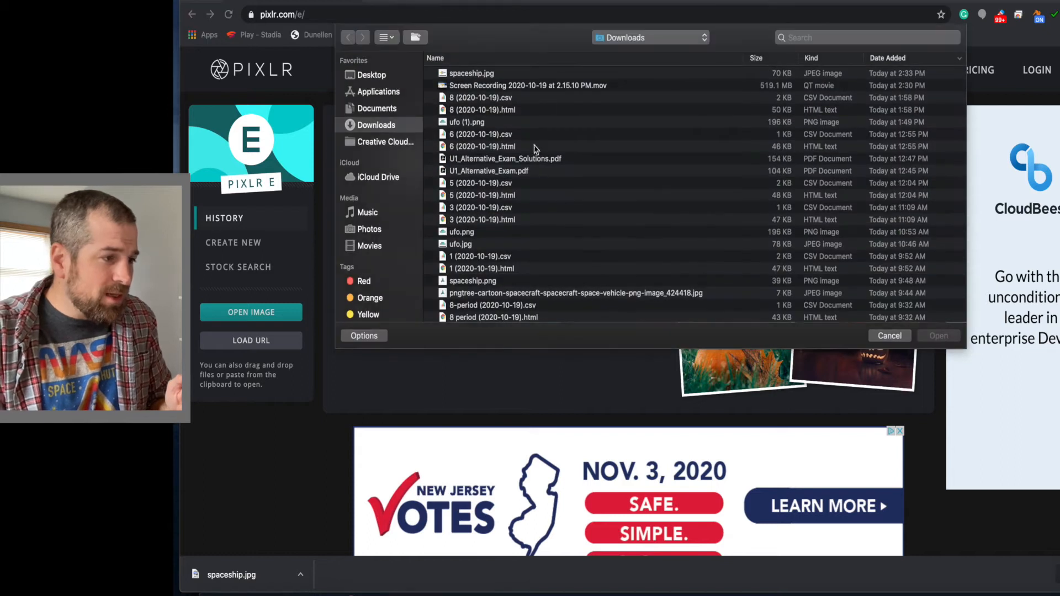
{"action": "left_click", "coordinate": [493, 74]}
{"action": "left_click", "coordinate": [936, 336]}
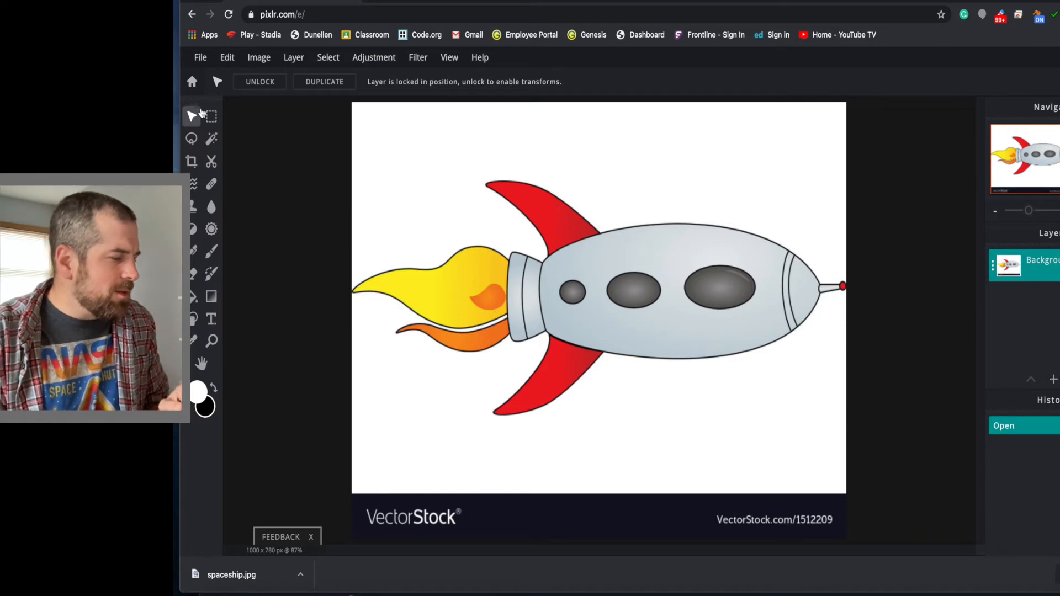
Step: Crop the image closely above and below the rocket to about 1000 × 497 px, cutting off the VectorStock banner
{"action": "left_click", "coordinate": [192, 160]}
{"action": "scroll", "coordinate": [613, 484], "scroll_direction": "down", "scroll_amount": 5}
{"action": "scroll", "coordinate": [614, 484], "scroll_direction": "up", "scroll_amount": 5}
{"action": "scroll", "coordinate": [614, 485], "scroll_direction": "down", "scroll_amount": 4}
{"action": "scroll", "coordinate": [614, 484], "scroll_direction": "up", "scroll_amount": 3}
{"action": "scroll", "coordinate": [601, 464], "scroll_direction": "down", "scroll_amount": 4}
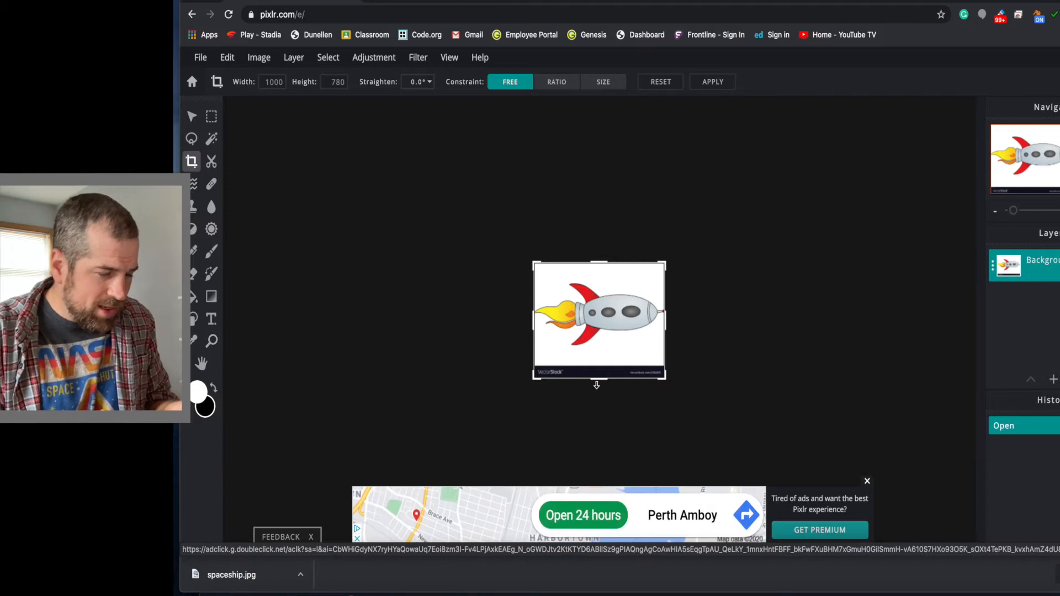
{"action": "left_click_drag", "start_coordinate": [597, 382], "coordinate": [596, 362]}
{"action": "left_click_drag", "start_coordinate": [605, 261], "coordinate": [604, 277]}
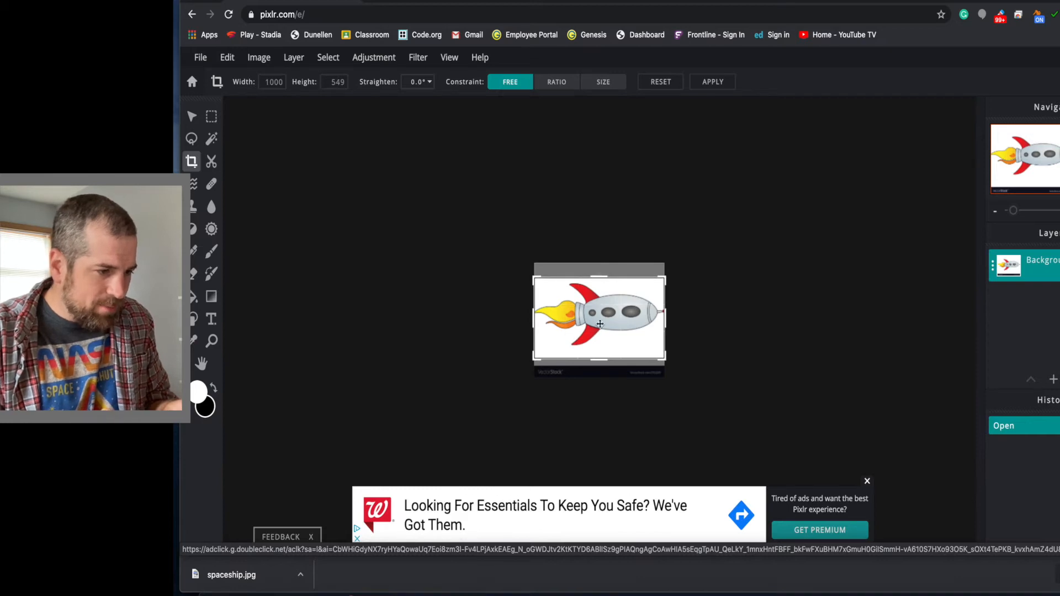
{"action": "left_click_drag", "start_coordinate": [597, 361], "coordinate": [597, 351]}
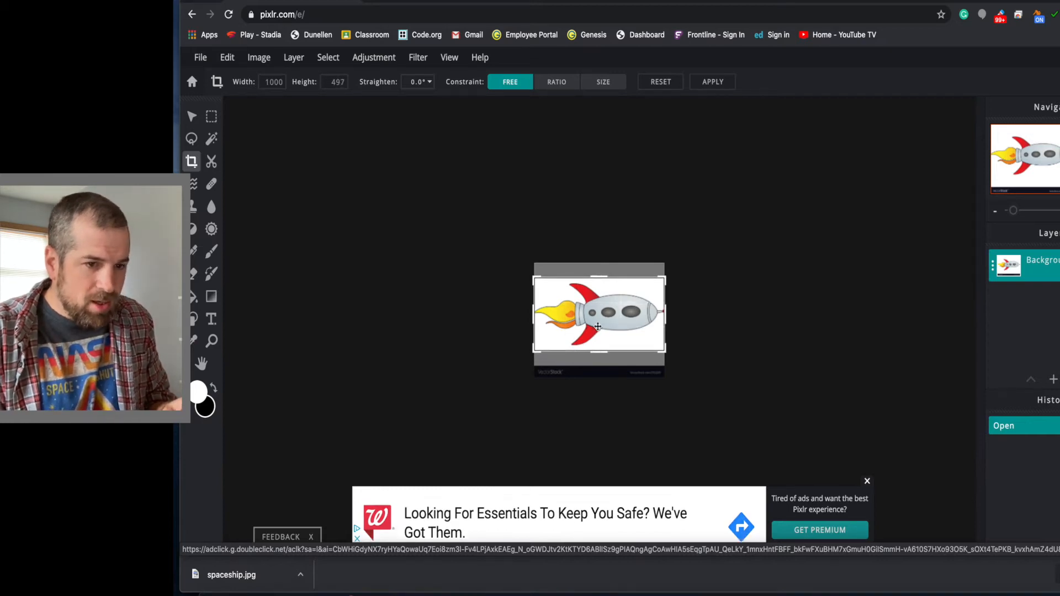
{"action": "key", "text": "super+plus"}
{"action": "key", "text": "super+plus"}
{"action": "key", "text": "super+plus"}
{"action": "key", "text": "super+plus"}
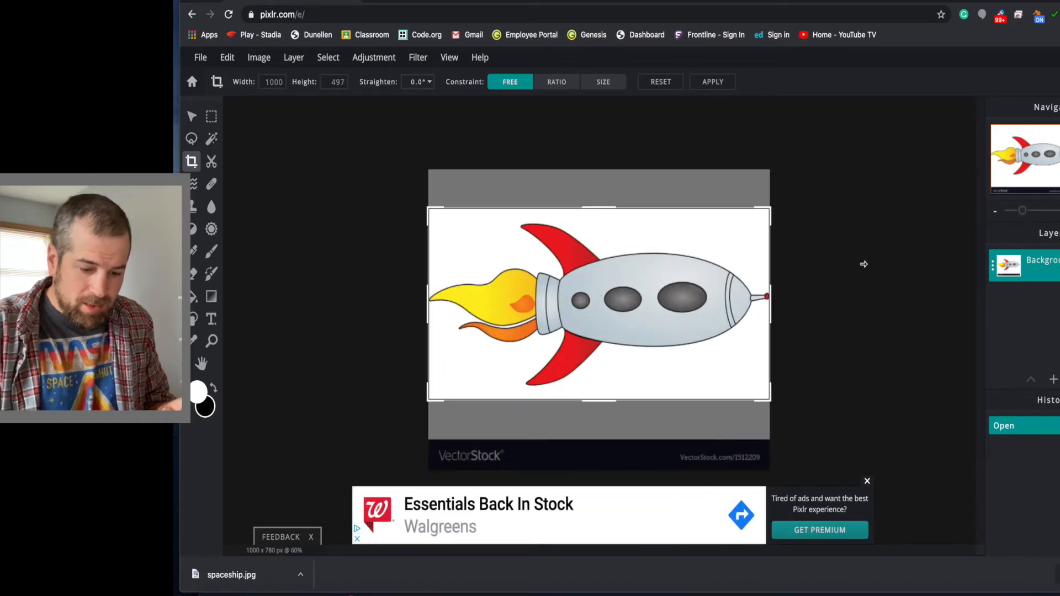
{"action": "key", "text": "Return"}
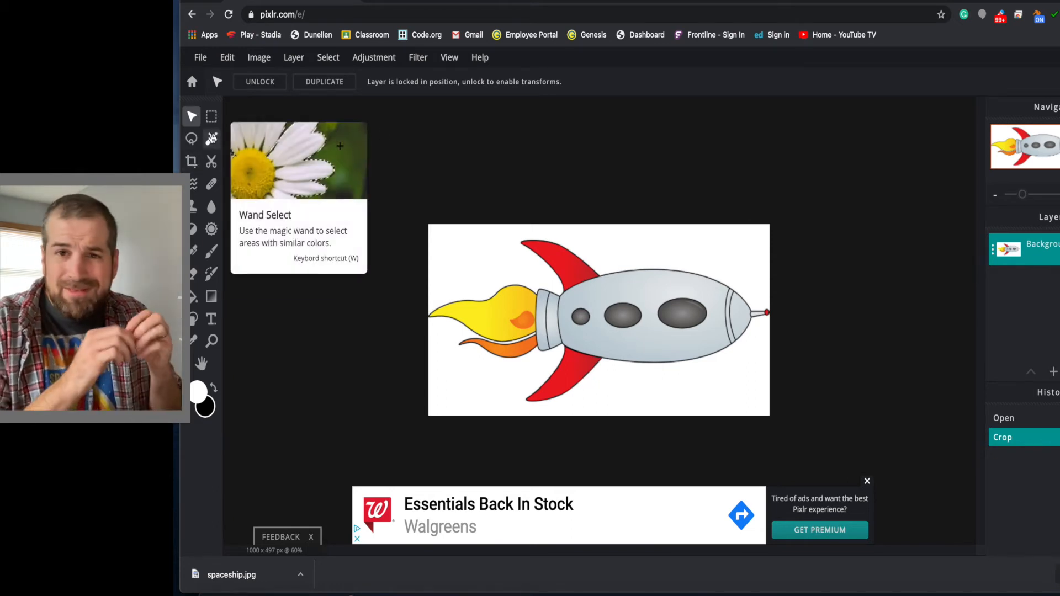
Step: Select the white background above and below the rocket with the magic wand and delete both areas
{"action": "left_click", "coordinate": [212, 138]}
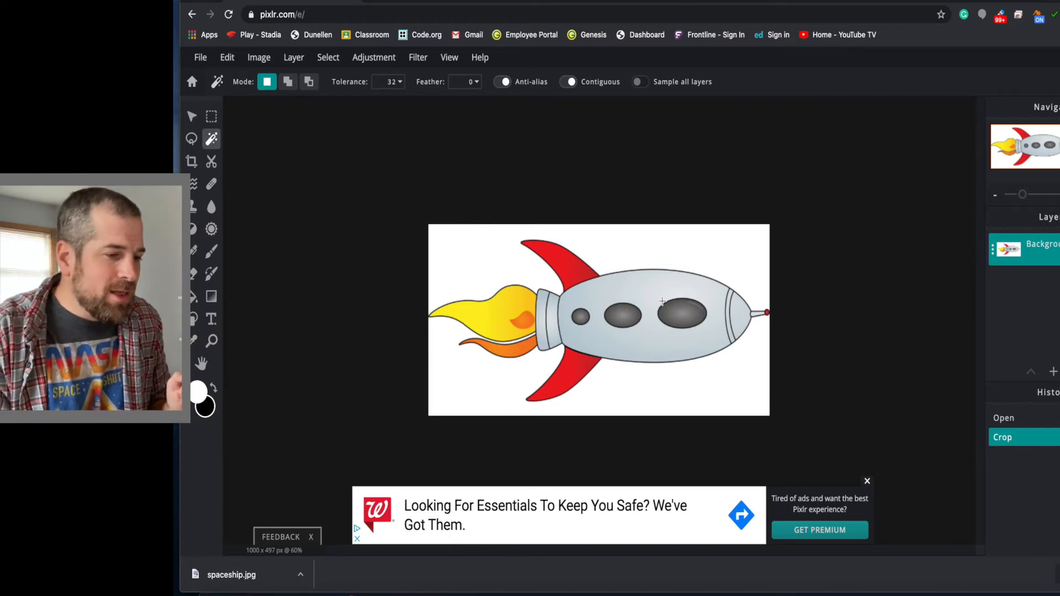
{"action": "left_click", "coordinate": [631, 242]}
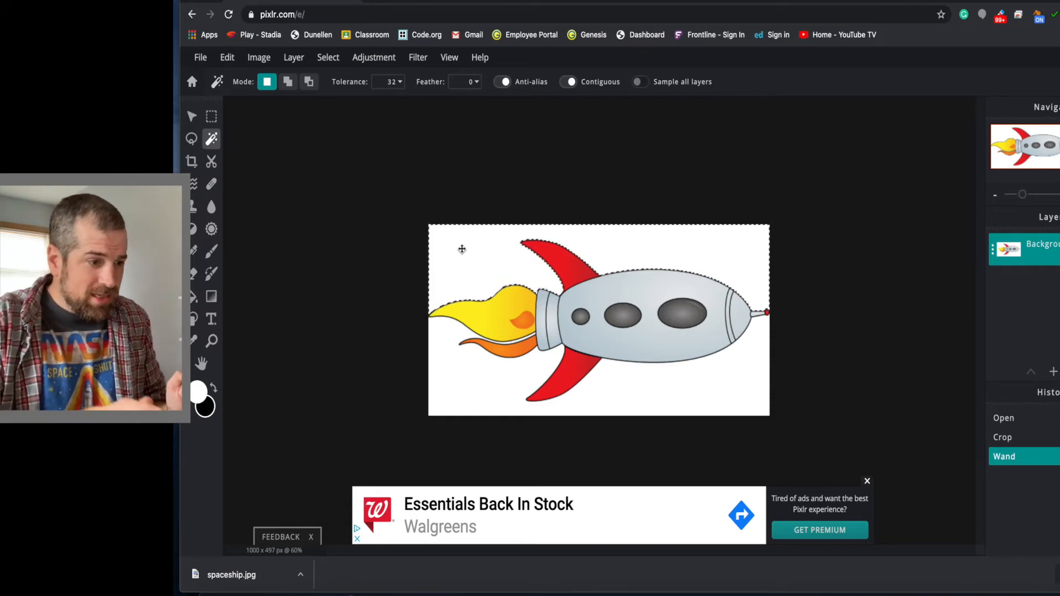
{"action": "key", "text": "Delete"}
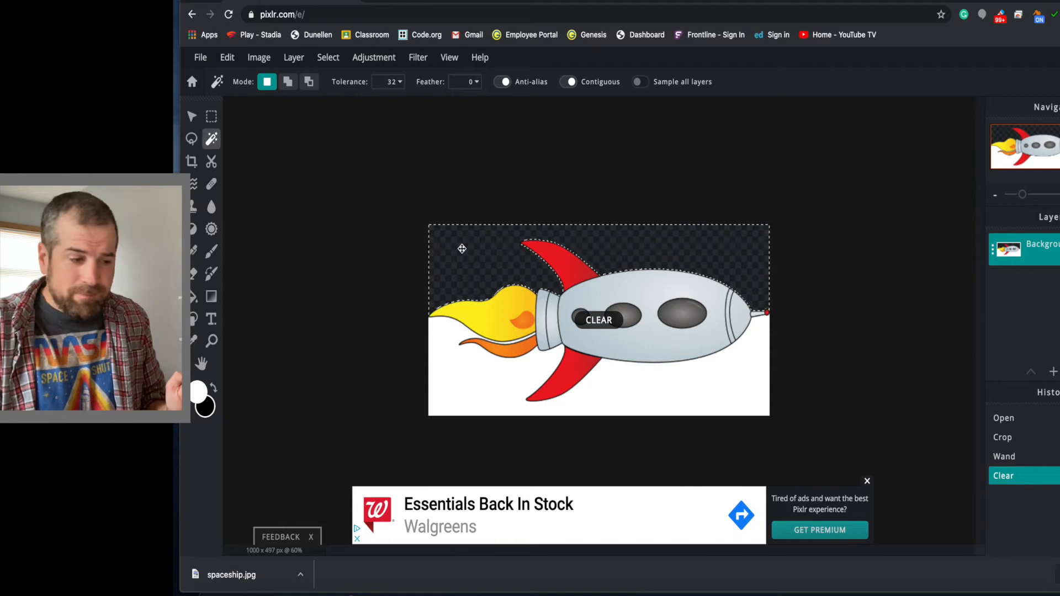
{"action": "left_click", "coordinate": [668, 388]}
{"action": "key", "text": "Delete"}
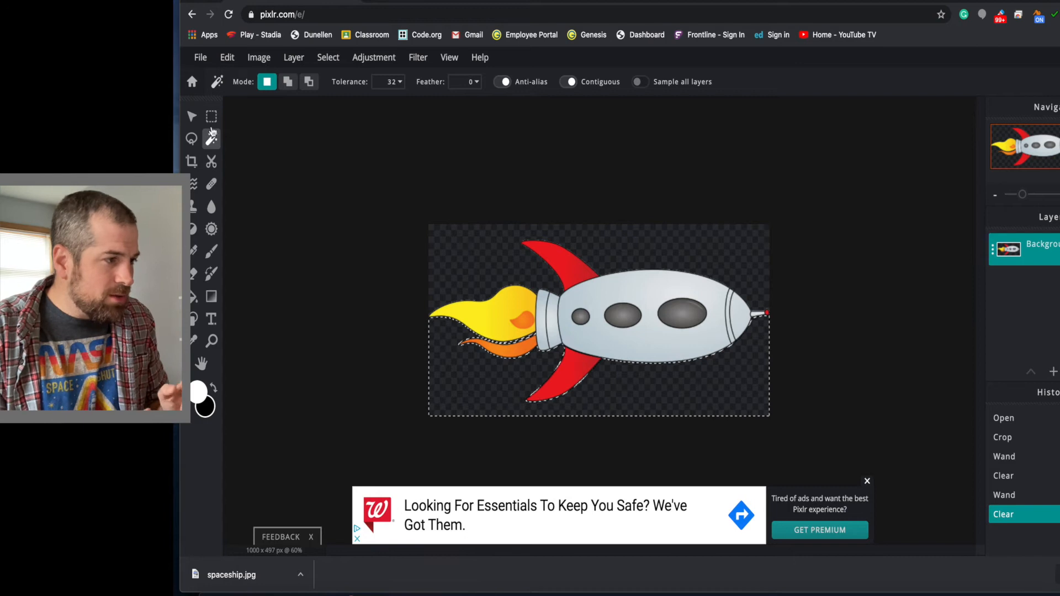
Step: Preview the rocket image as JPG in the save settings, switch back to PNG and download it under the name spaceship
{"action": "left_click", "coordinate": [198, 59]}
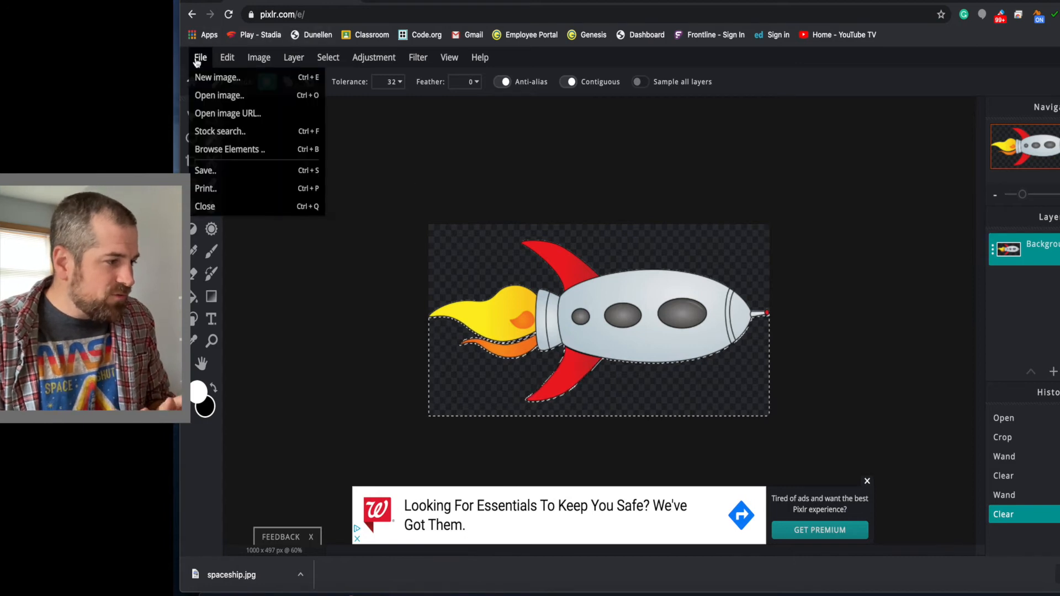
{"action": "left_click", "coordinate": [285, 171]}
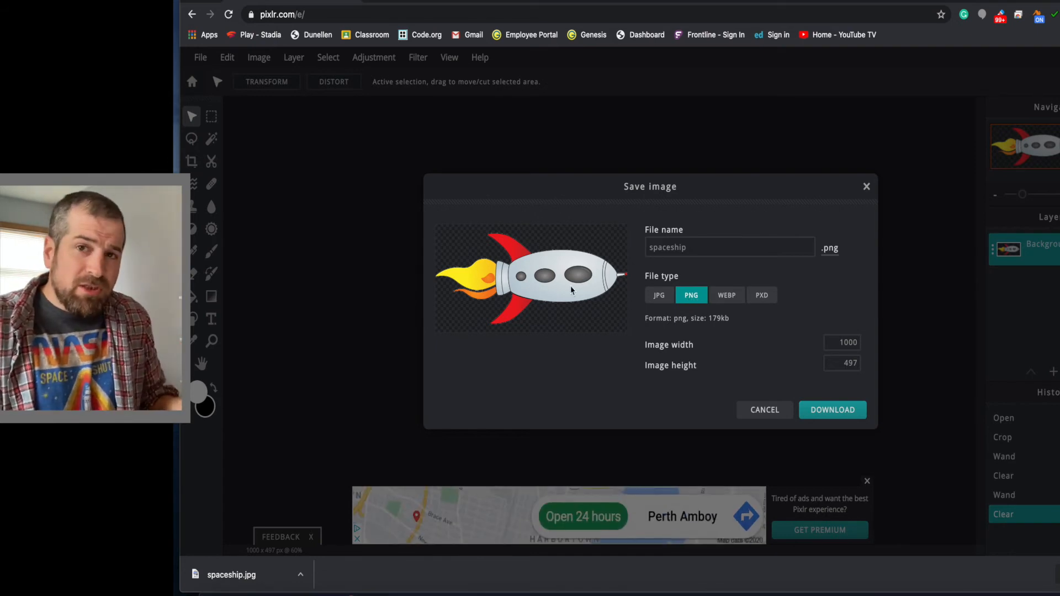
{"action": "left_click", "coordinate": [661, 297]}
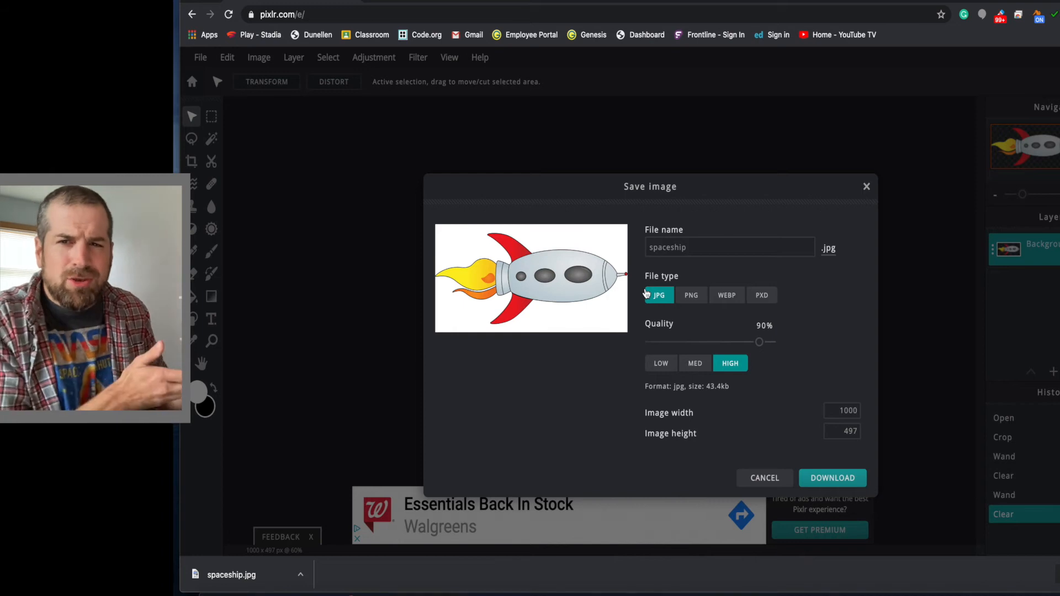
{"action": "left_click", "coordinate": [701, 302]}
{"action": "left_click", "coordinate": [831, 409]}
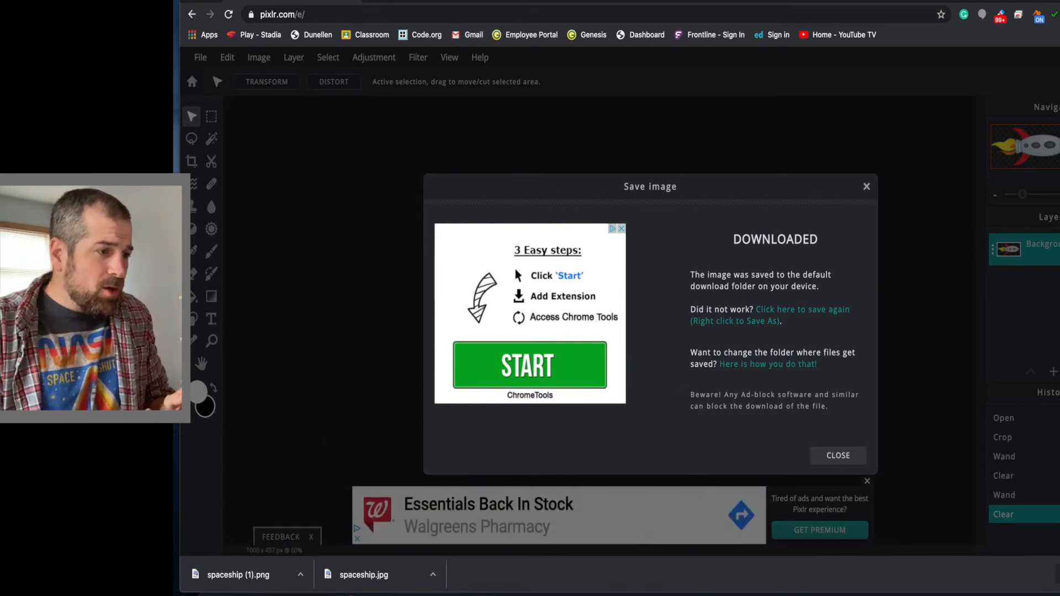
Step: Switch to the Scratch website in a new browser tab
{"action": "left_click", "coordinate": [509, 1]}
{"action": "left_click", "coordinate": [477, 14]}
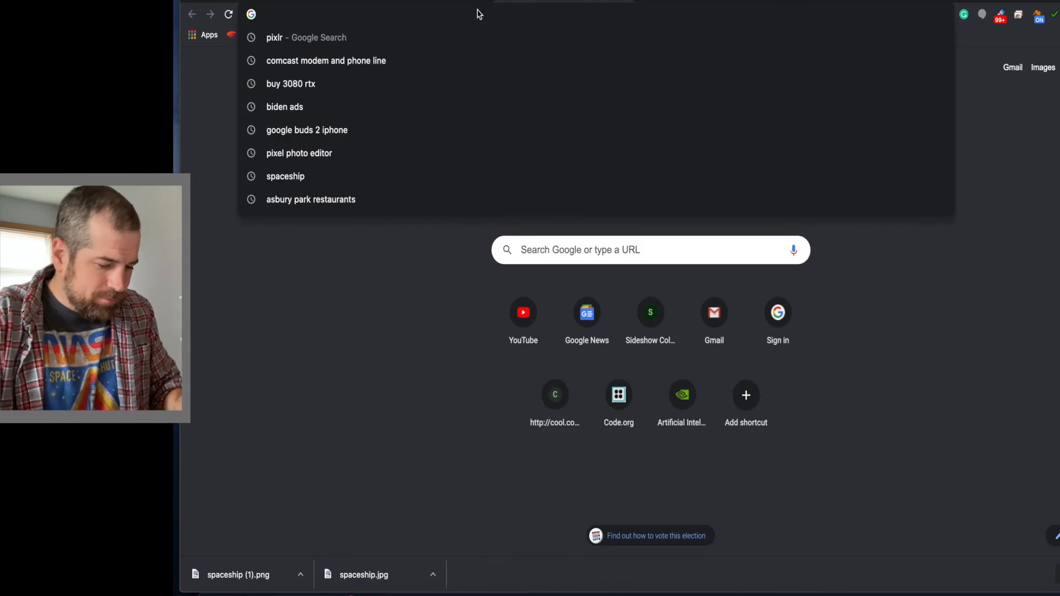
{"action": "type", "text": "scr"}
{"action": "key", "text": "Return"}
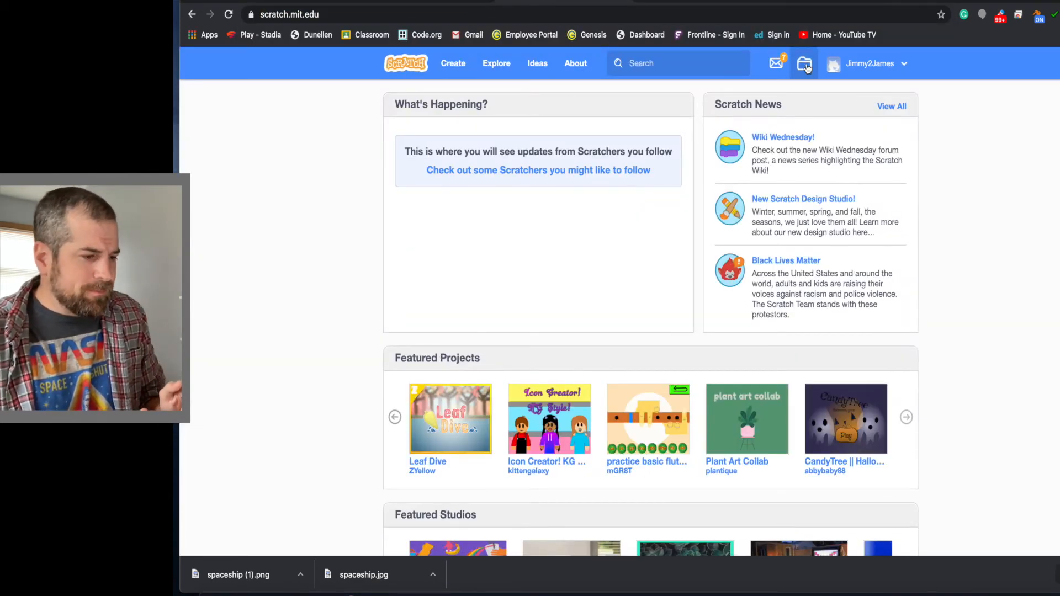
Step: Open the Untitled-6 project from the account's own Scratch projects in the project editor
{"action": "left_click", "coordinate": [805, 65]}
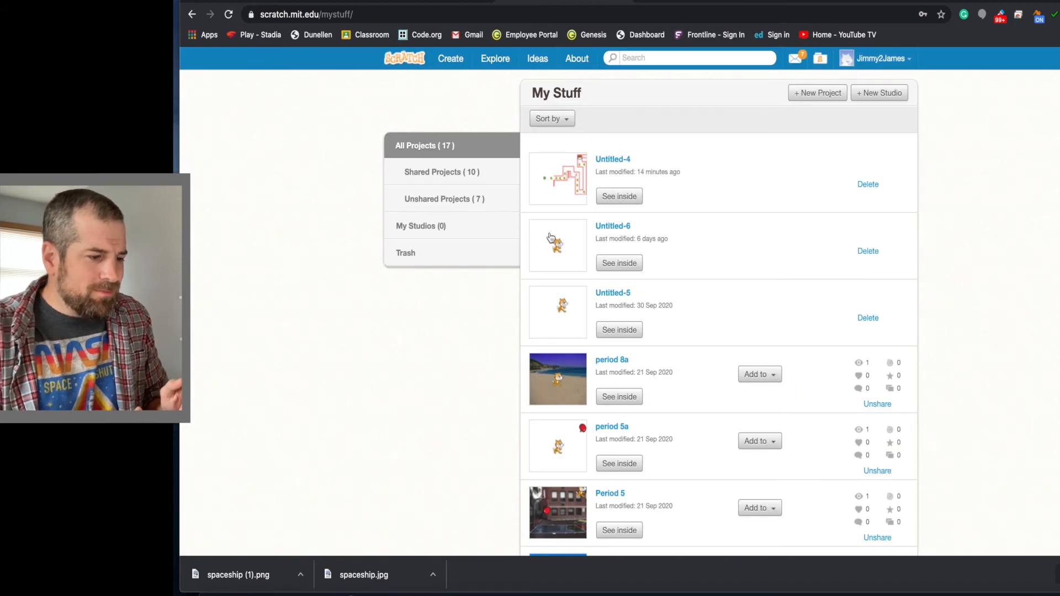
{"action": "left_click", "coordinate": [550, 239]}
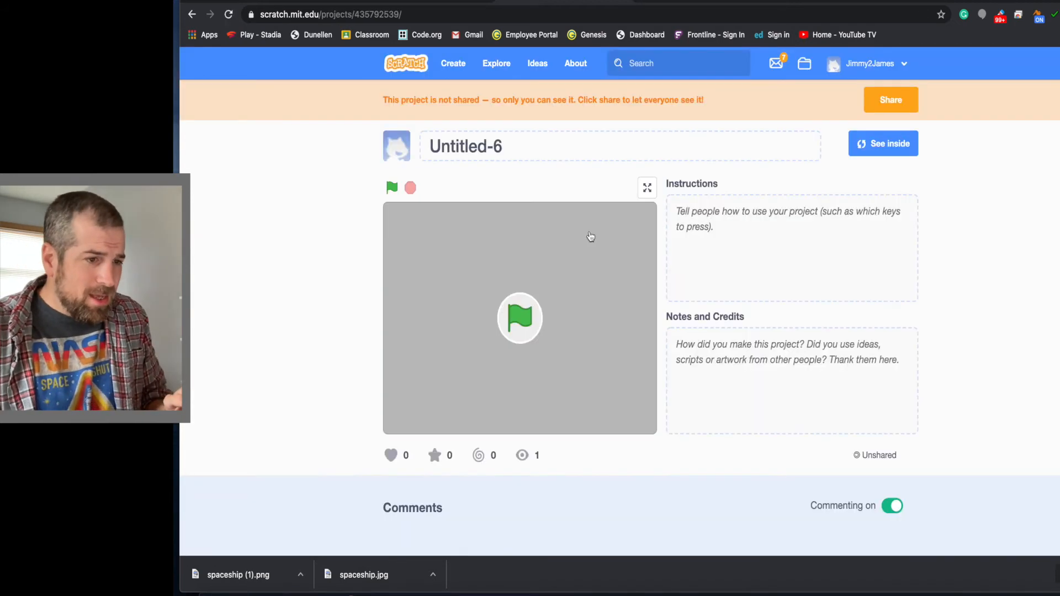
{"action": "left_click", "coordinate": [883, 144]}
Step: Upload spaceship (1).png from the Downloads folder as a new sprite, leaving the built-in sprite library unused
{"action": "left_click", "coordinate": [1026, 524]}
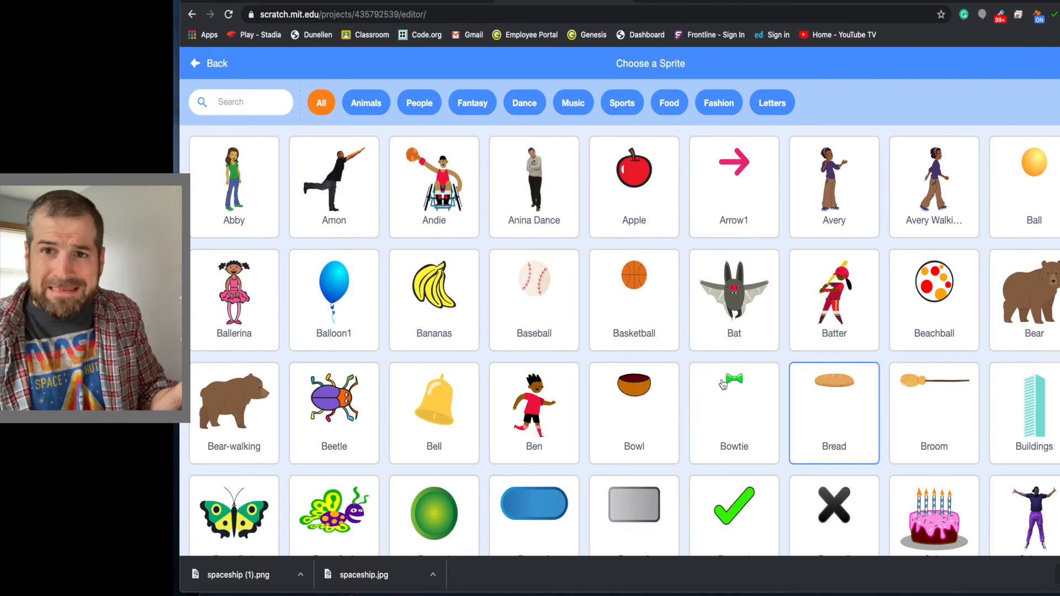
{"action": "left_click", "coordinate": [198, 63]}
{"action": "mouse_move", "coordinate": [1048, 534]}
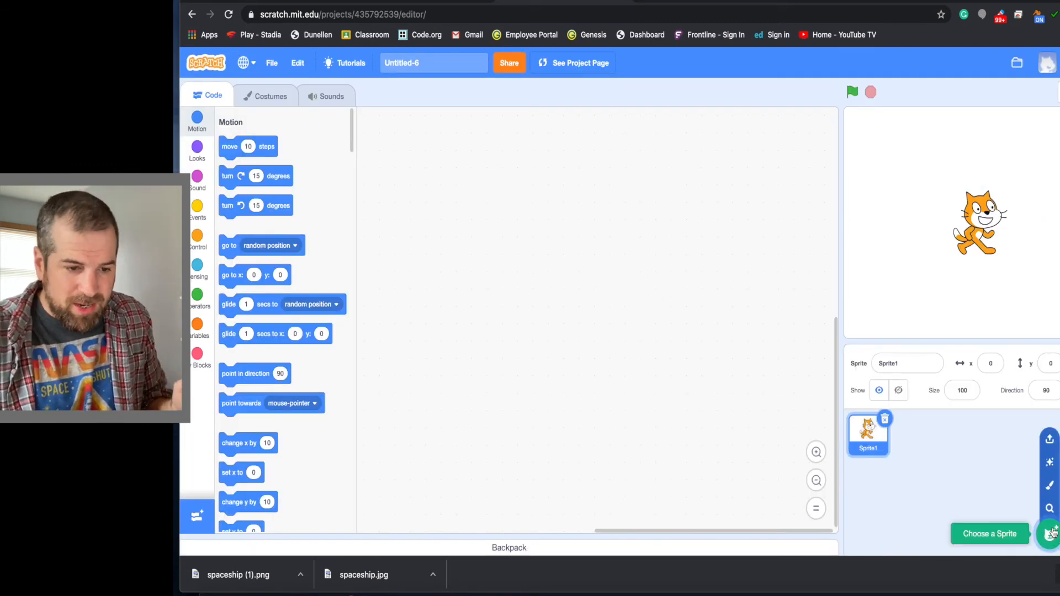
{"action": "left_click", "coordinate": [1050, 439]}
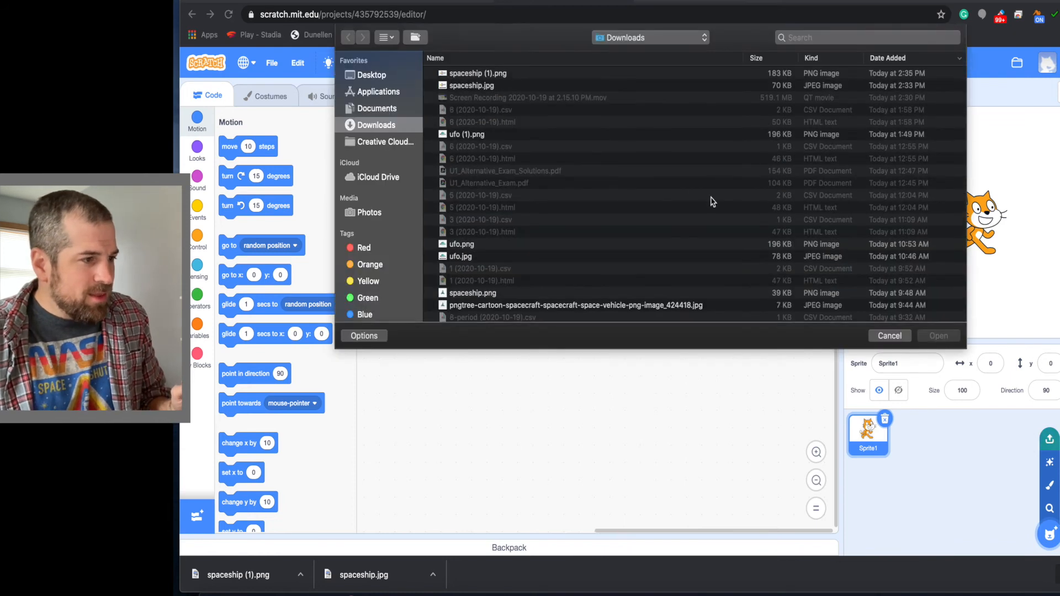
{"action": "left_click", "coordinate": [500, 84]}
{"action": "left_click", "coordinate": [500, 73]}
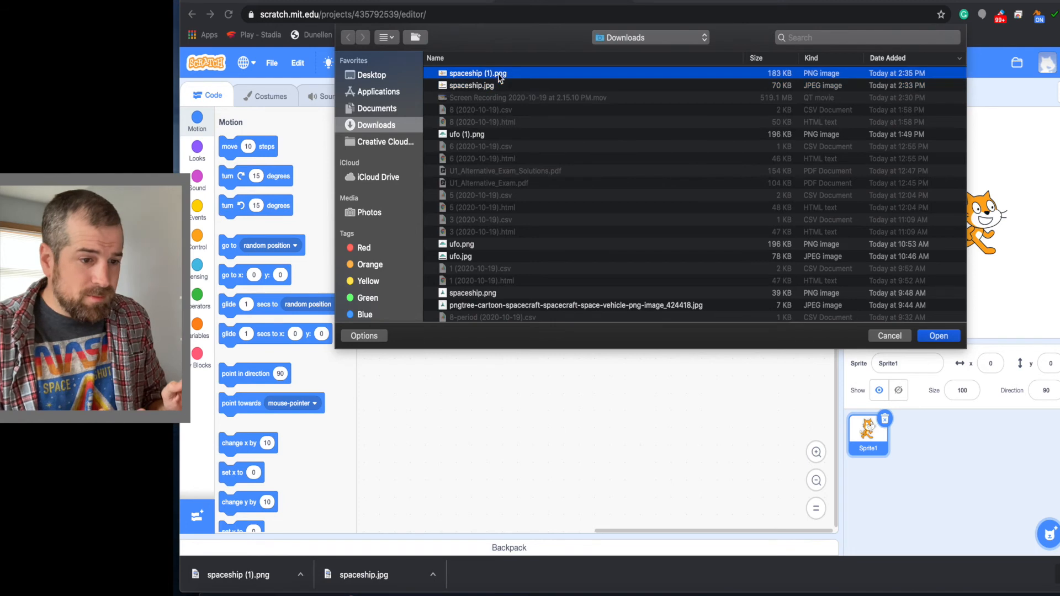
{"action": "left_click", "coordinate": [939, 337]}
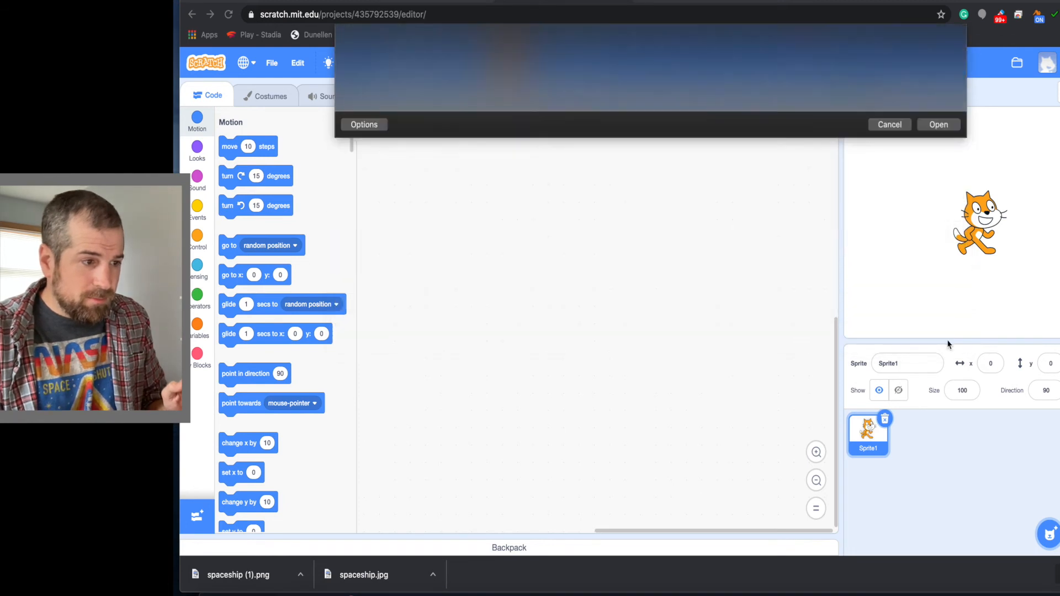
Step: Set the spaceship sprite's size to 20 and move it above the cat's left side, to about x -95, y 96
{"action": "mouse_move", "coordinate": [1035, 212]}
{"action": "left_mouse_down"}
{"action": "mouse_move", "coordinate": [1013, 217]}
{"action": "mouse_move", "coordinate": [1016, 204]}
{"action": "left_mouse_up"}
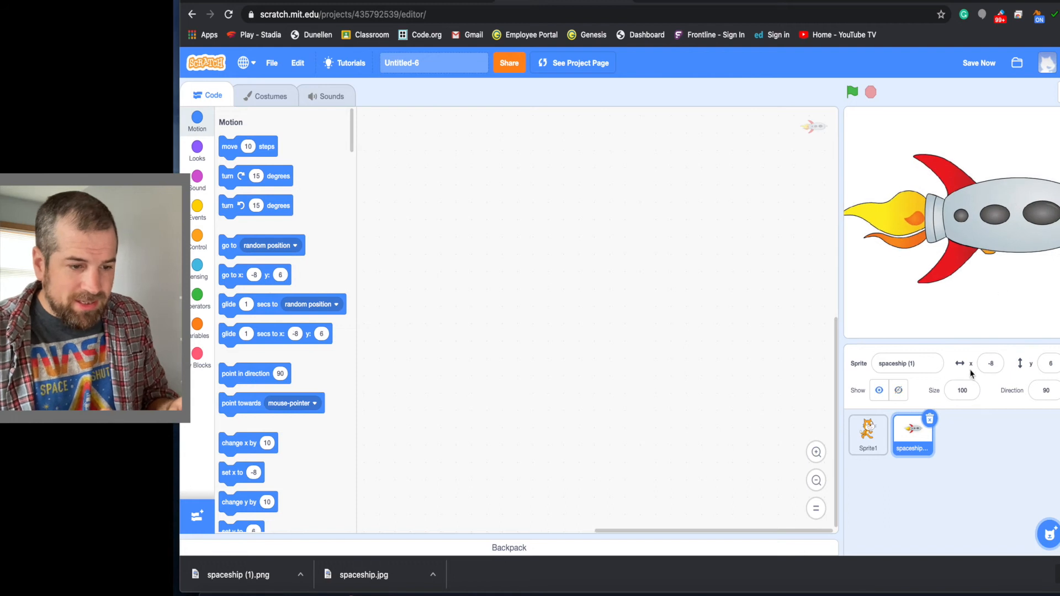
{"action": "left_click", "coordinate": [963, 389]}
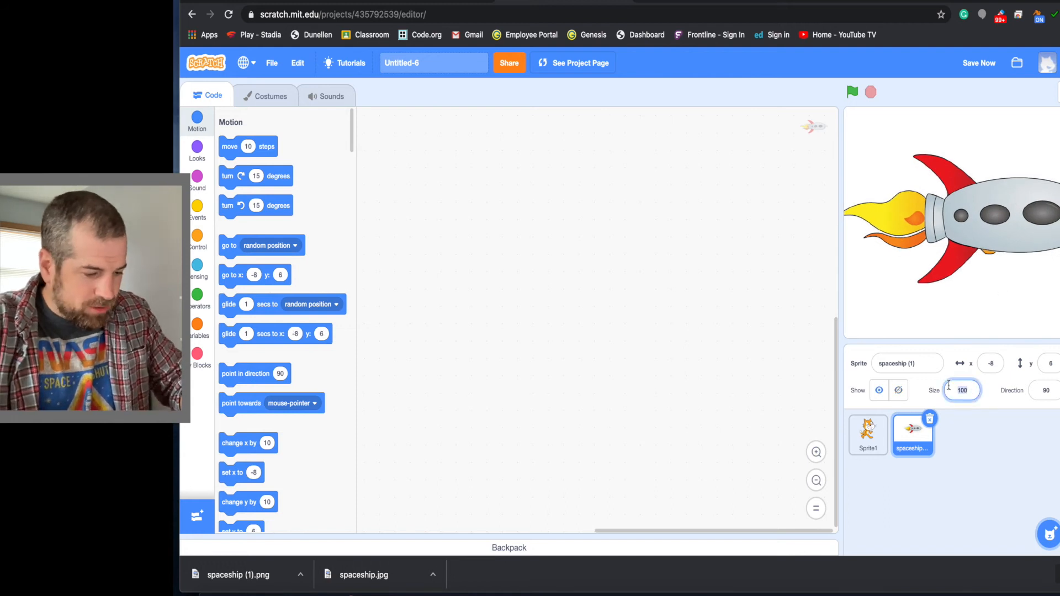
{"action": "type", "text": "20"}
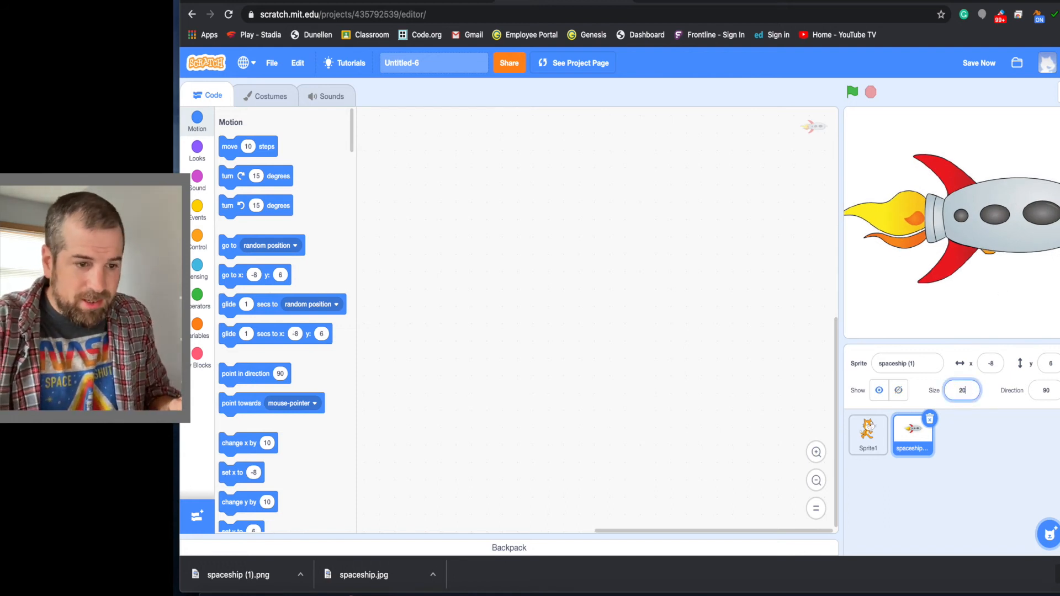
{"action": "key", "text": "Return"}
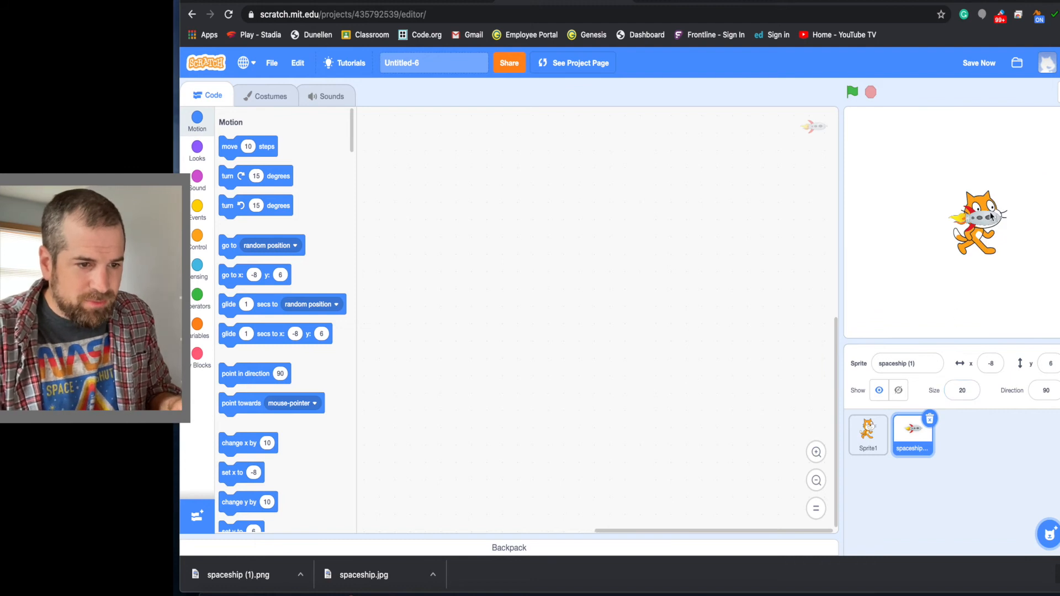
{"action": "left_click_drag", "start_coordinate": [954, 148], "coordinate": [940, 161]}
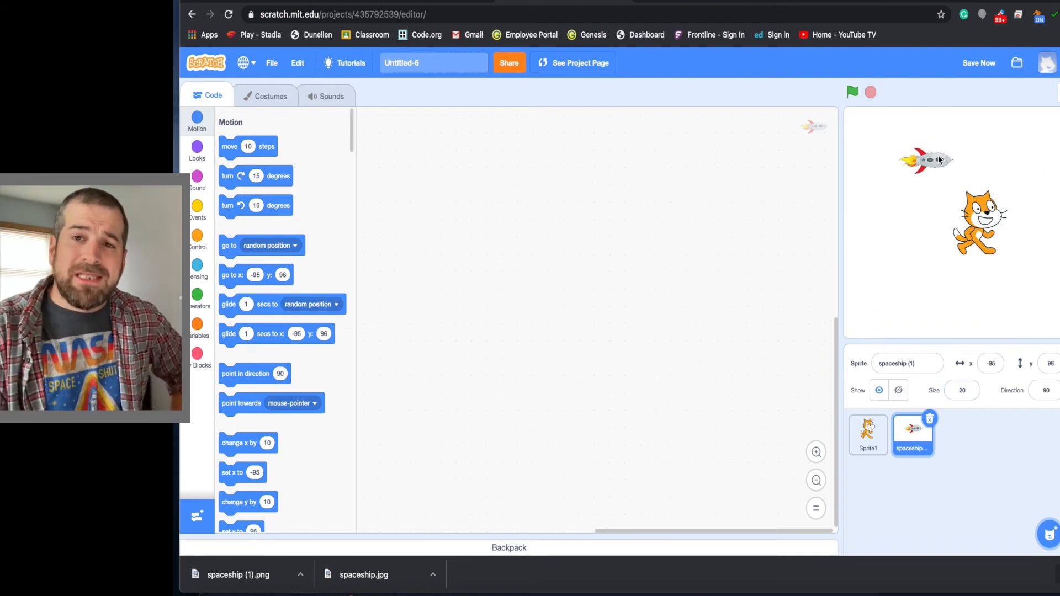